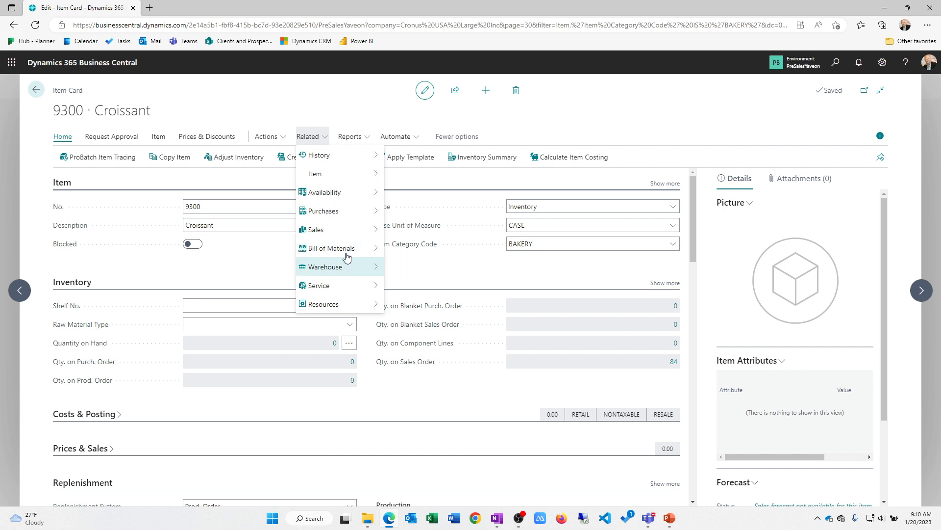
# Step: Examine the BOM structure of item 9300 Croissant, expanding the Croissant and Croissant Dough levels, and return to the item card
pyautogui.moveTo(347, 255)
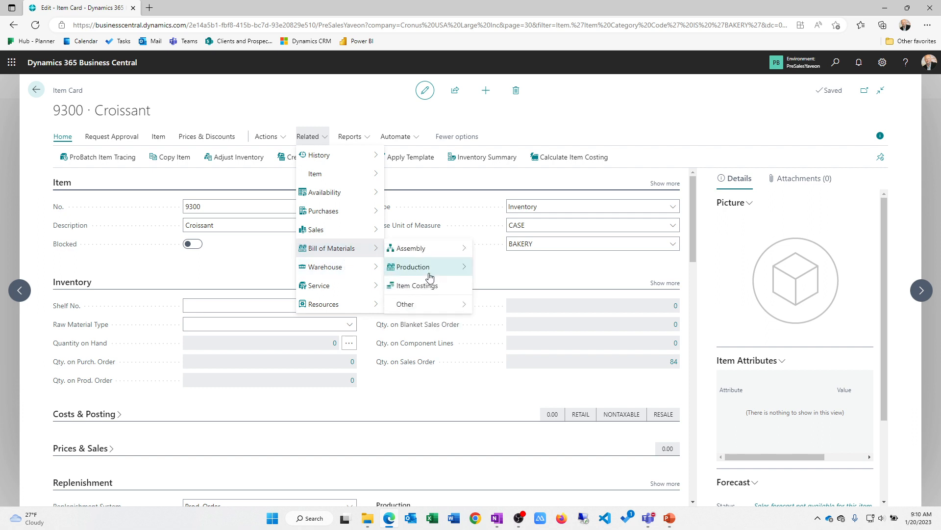
pyautogui.moveTo(427, 272)
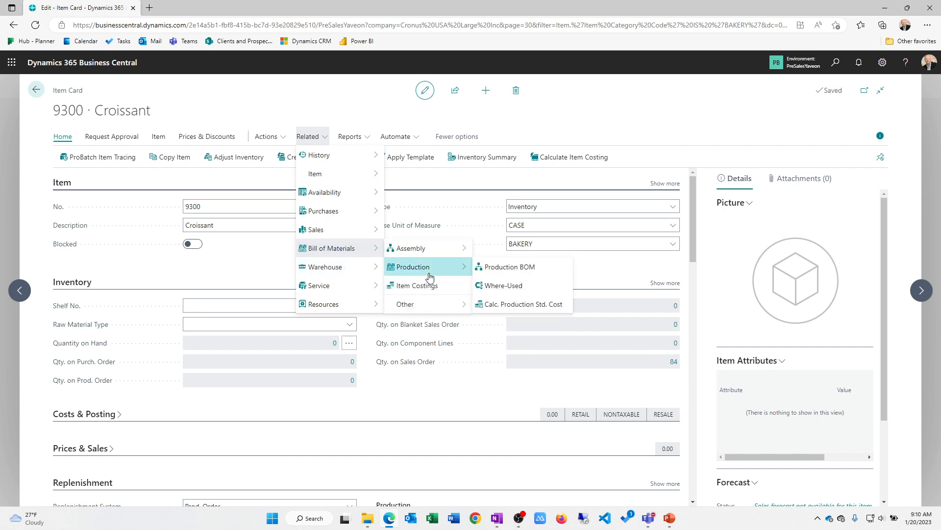
pyautogui.moveTo(427, 304)
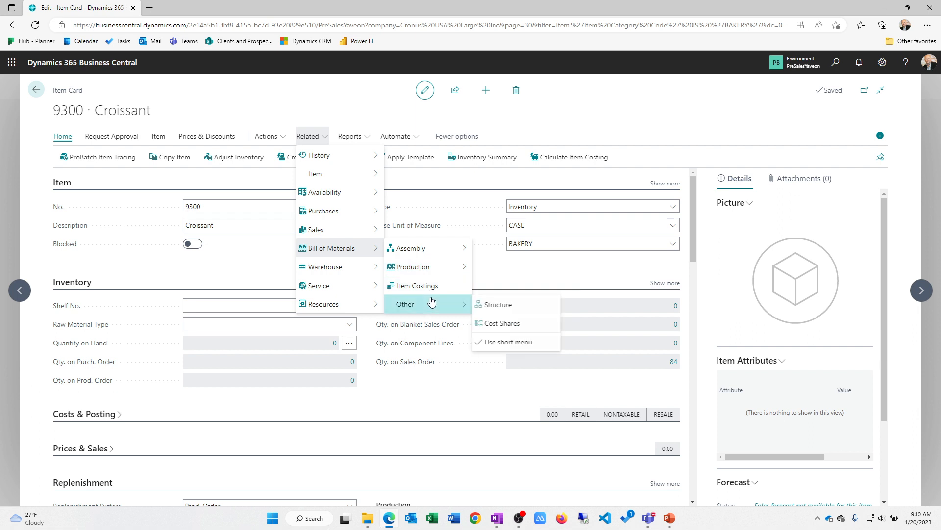
pyautogui.click(489, 306)
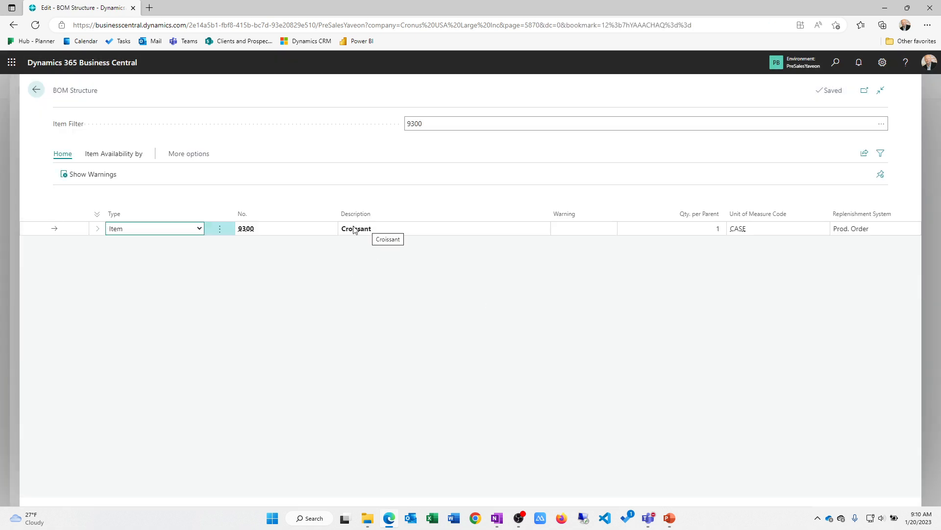
pyautogui.click(97, 229)
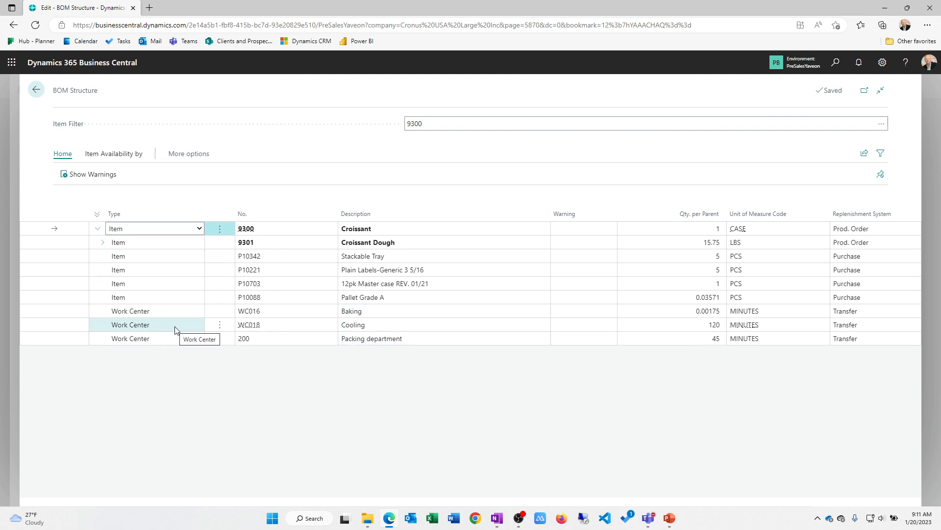
pyautogui.click(102, 243)
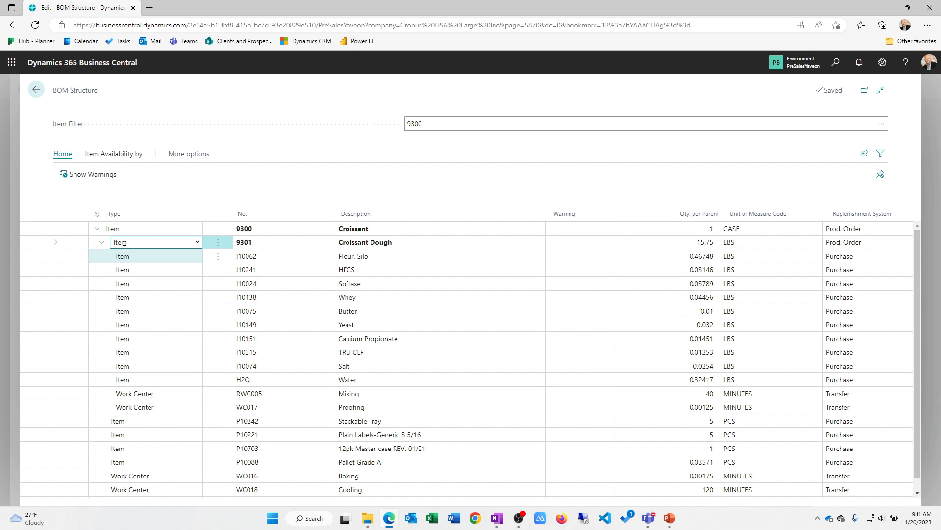
pyautogui.click(36, 91)
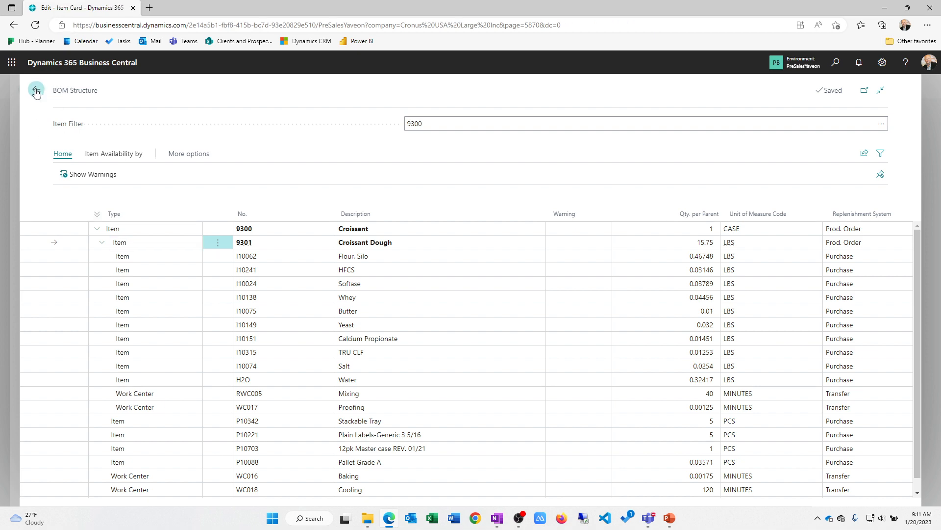
# Step: Review the Replenishment and Planning settings on the Croissant item card and return to the item list
pyautogui.scroll(-5, 422, 278)
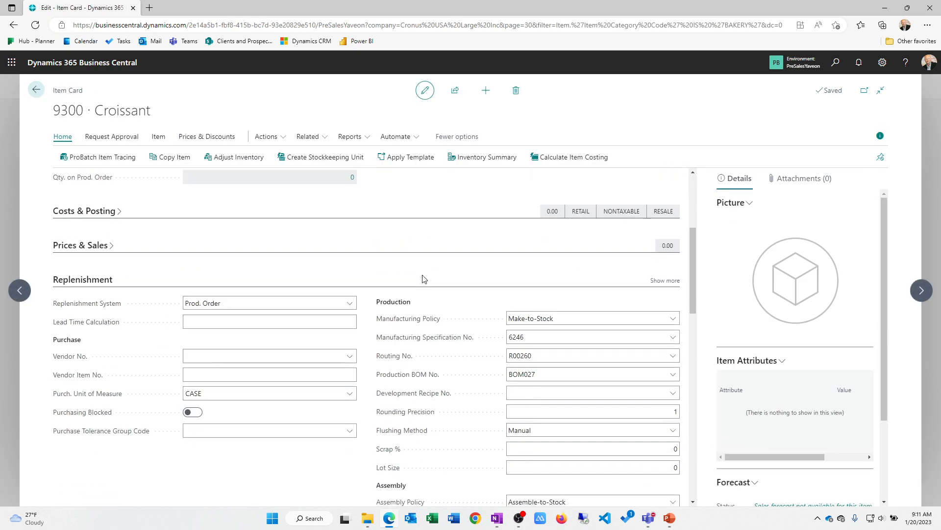
pyautogui.moveTo(243, 289)
pyautogui.mouseDown()
pyautogui.moveTo(153, 295)
pyautogui.moveTo(243, 304)
pyautogui.moveTo(242, 293)
pyautogui.mouseUp()
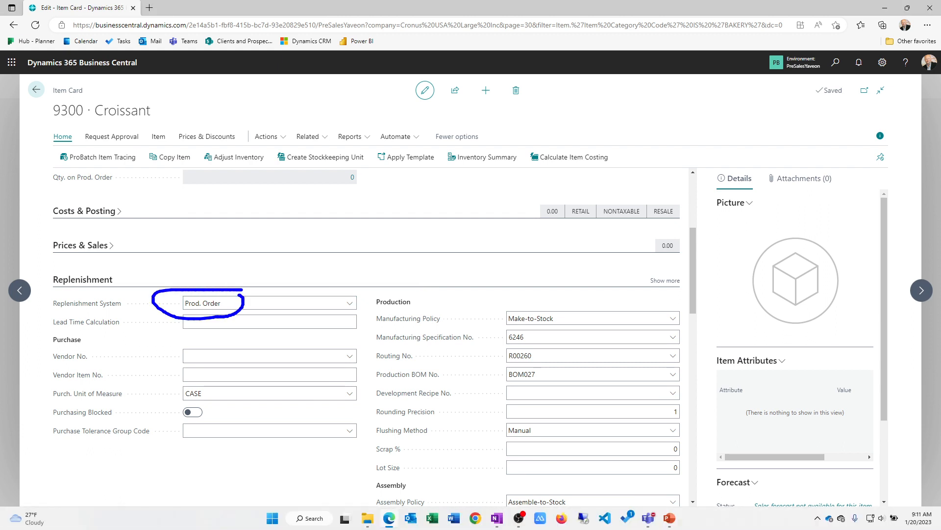
pyautogui.moveTo(358, 337); pyautogui.dragTo(367, 338)
pyautogui.press('Escape')
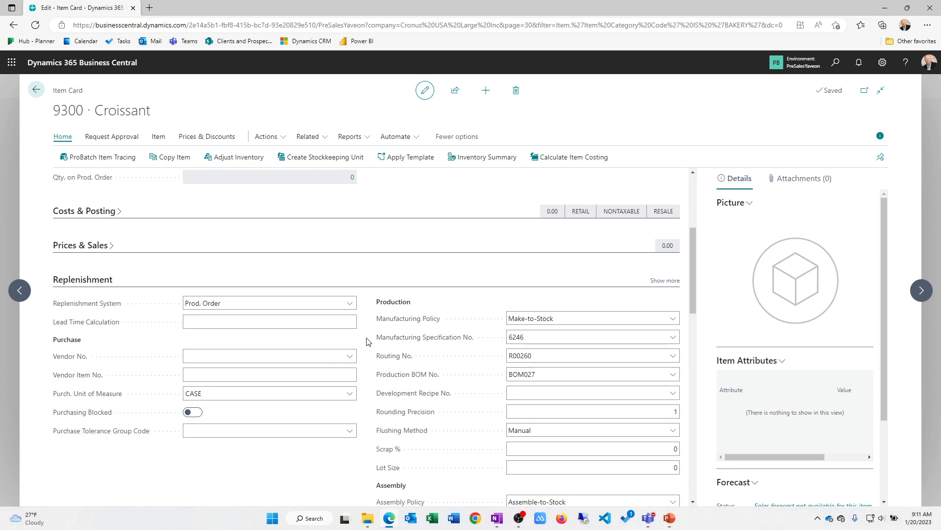
pyautogui.scroll(-8, 368, 341)
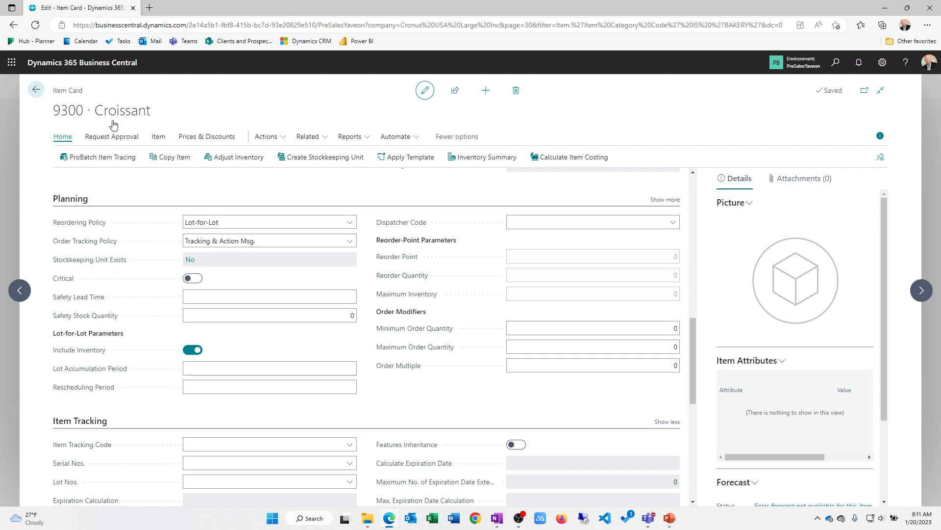
pyautogui.click(36, 89)
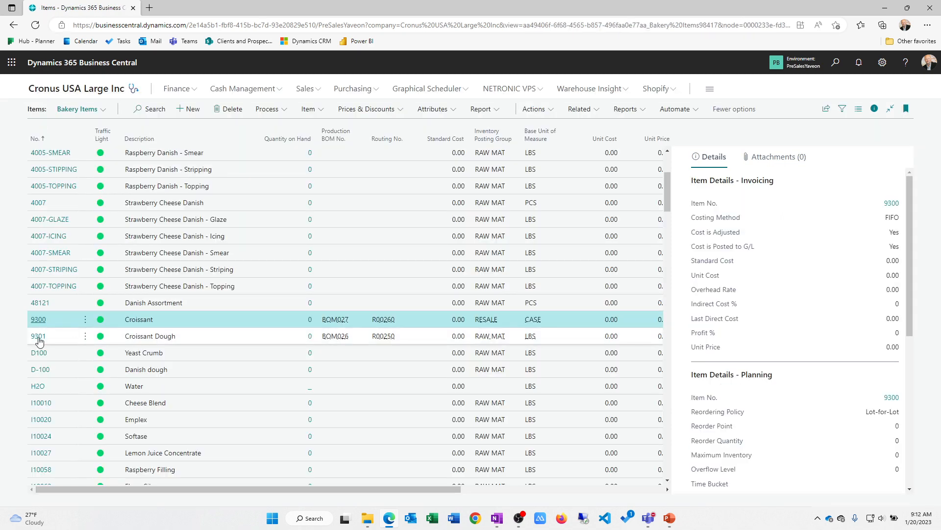
# Step: Review the replenishment settings and order modifiers on the card of item 9301 Croissant Dough and return to the item list
pyautogui.click(39, 337)
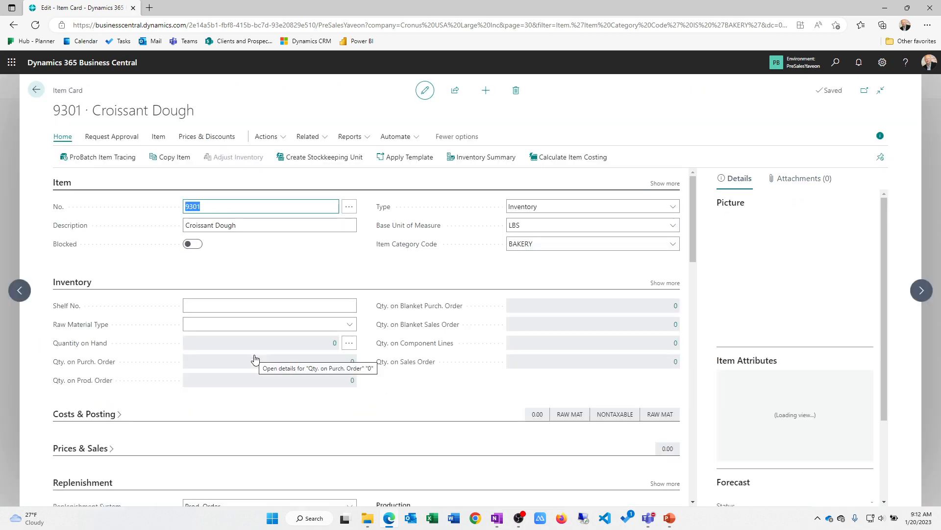
pyautogui.scroll(-6, 243, 361)
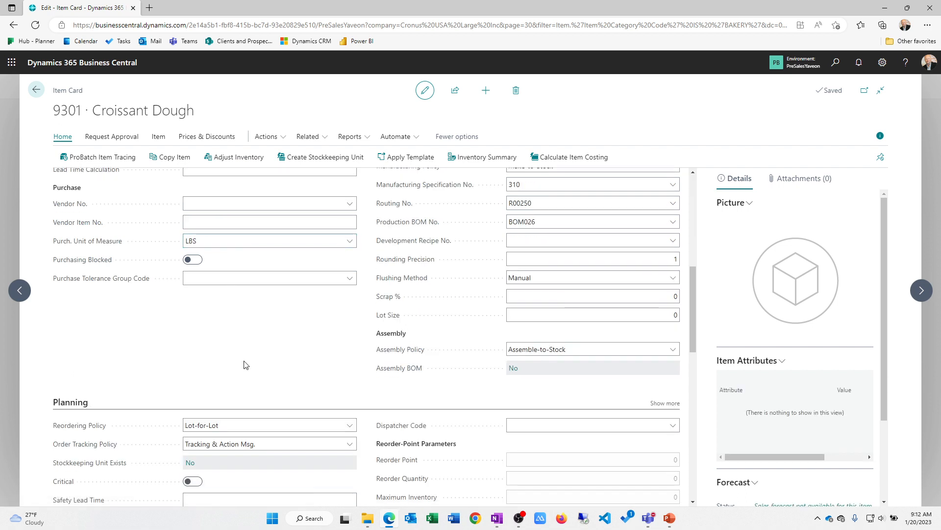
pyautogui.scroll(1, 244, 361)
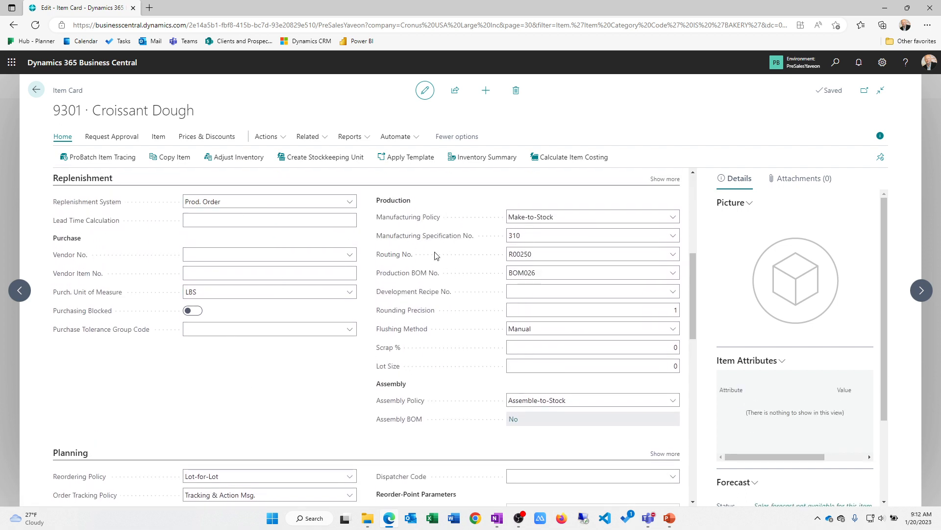
pyautogui.scroll(-5, 435, 256)
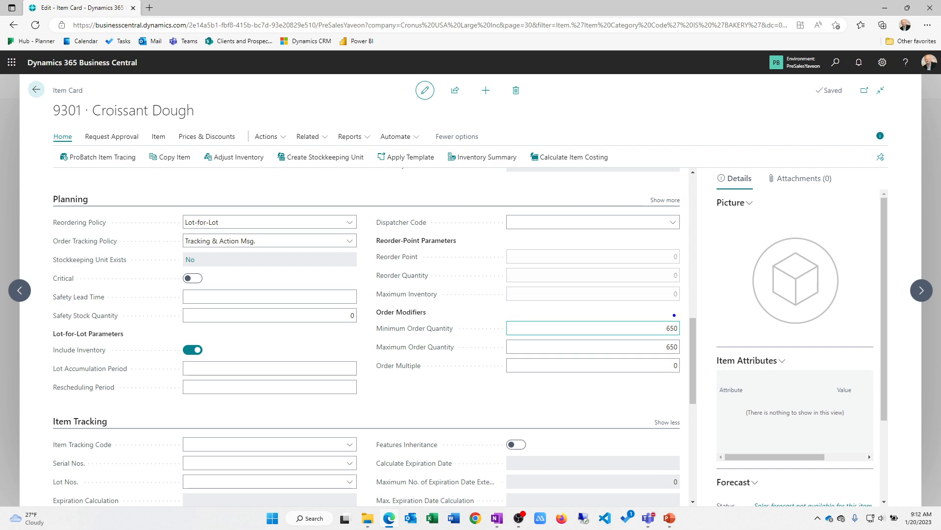
pyautogui.moveTo(676, 316)
pyautogui.mouseDown()
pyautogui.moveTo(677, 370)
pyautogui.moveTo(662, 308)
pyautogui.mouseUp()
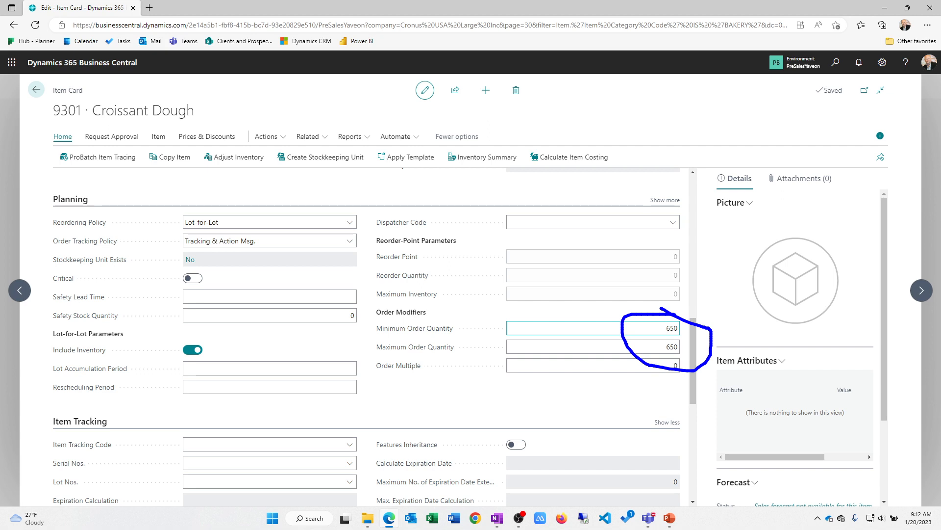
pyautogui.press('Escape')
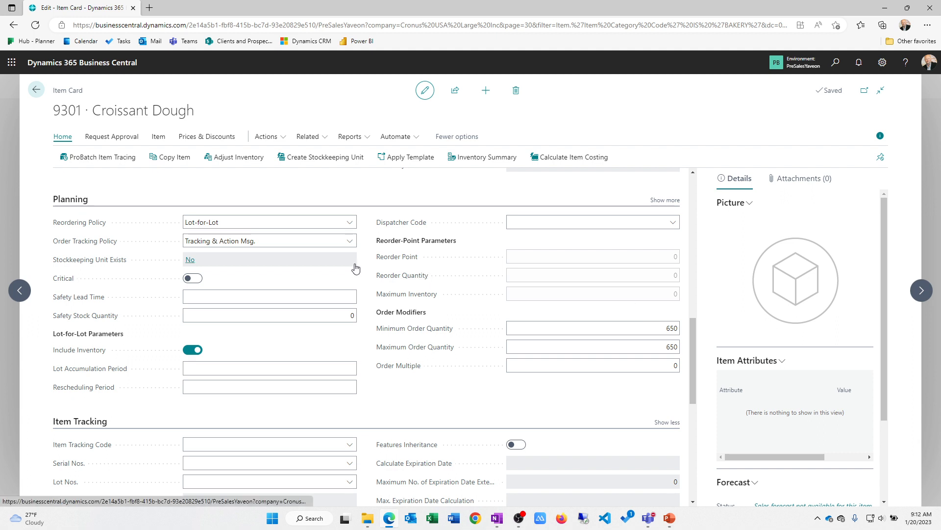
pyautogui.click(41, 96)
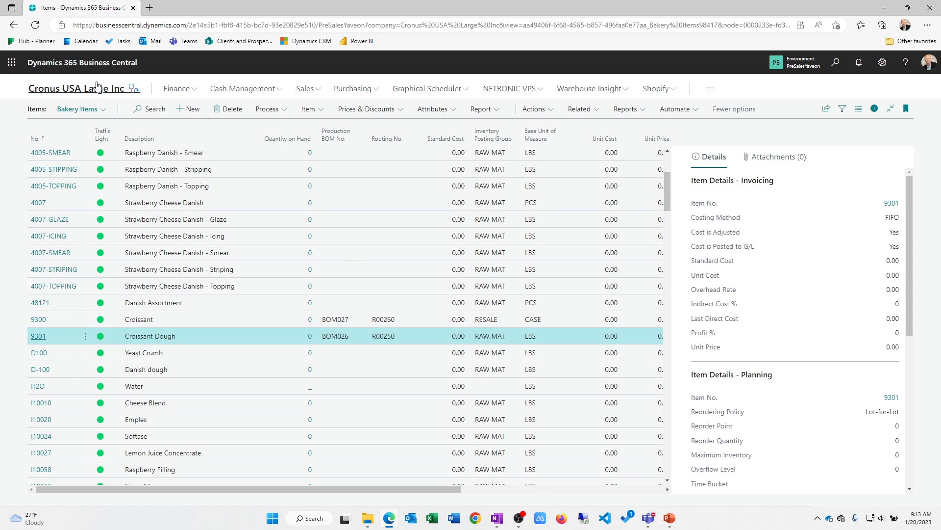
# Step: Leave the bakery item list for the home page and open the Planning Worksheets
pyautogui.click(179, 319)
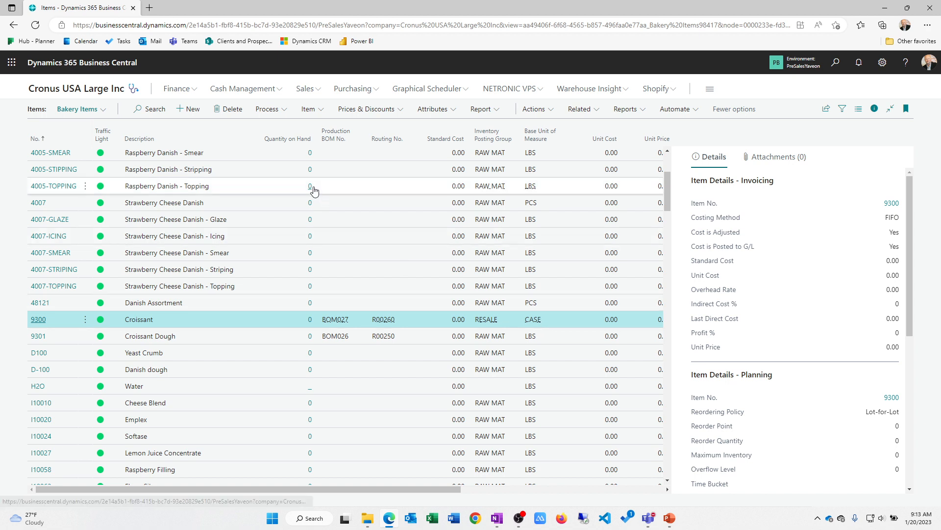
pyautogui.click(101, 93)
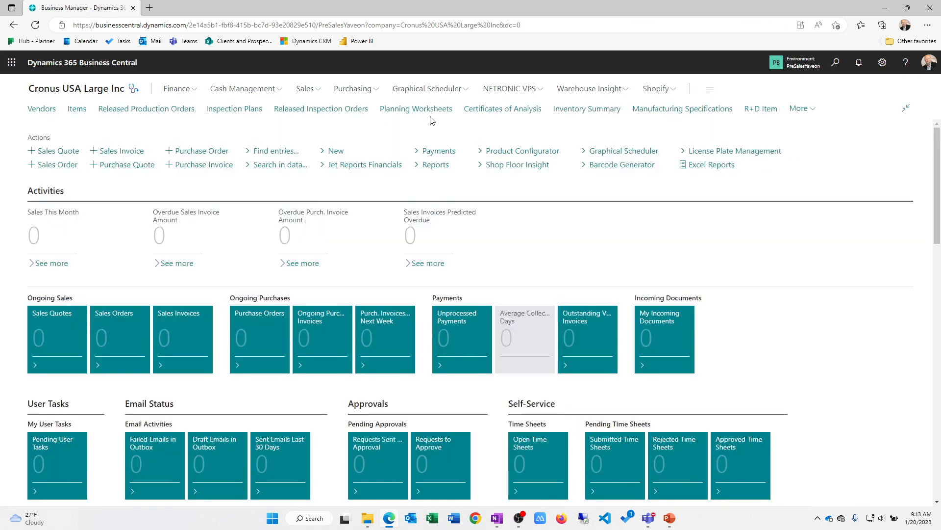
pyautogui.click(428, 110)
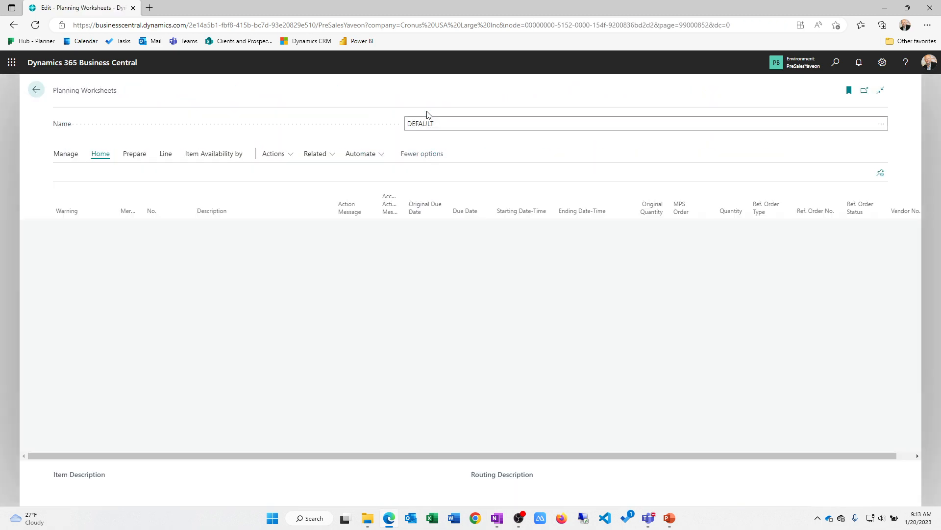
# Step: Calculate a regenerative plan with MPS and MRP for item category BAKERY, from 1/1/2021 to 12/31/2022
pyautogui.click(135, 154)
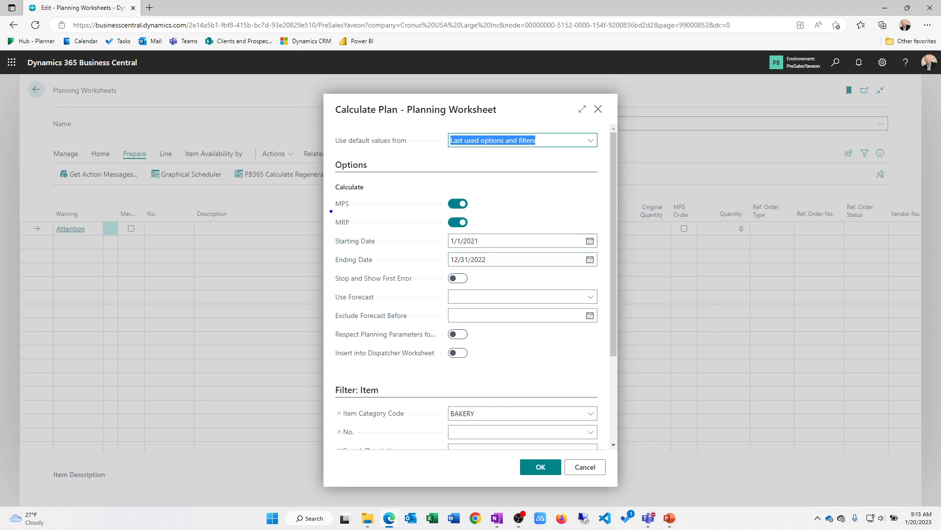
pyautogui.moveTo(330, 211)
pyautogui.mouseDown()
pyautogui.moveTo(344, 211)
pyautogui.moveTo(350, 227)
pyautogui.mouseUp()
pyautogui.press('Escape')
pyautogui.click(540, 468)
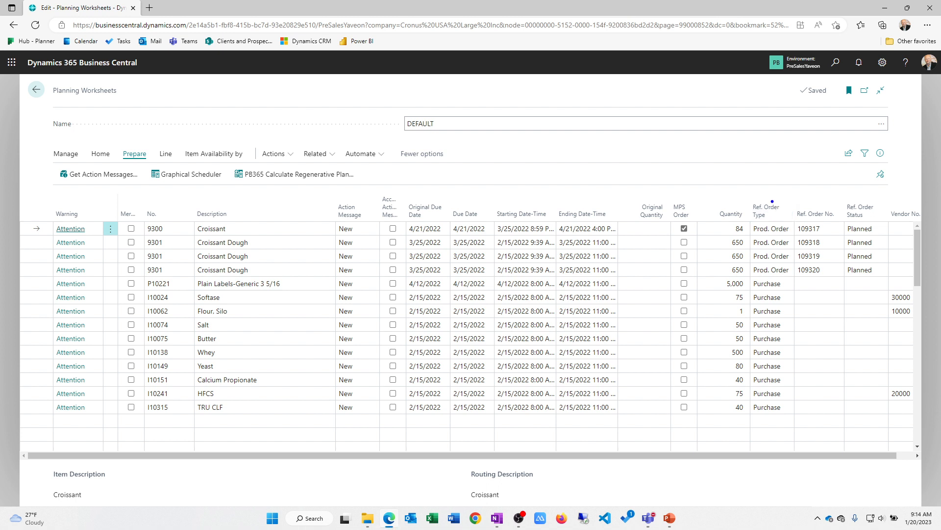
# Step: Examine the quantities and reference order types of the planning lines, comparing production order lines with purchase lines
pyautogui.moveTo(773, 202)
pyautogui.mouseDown()
pyautogui.moveTo(727, 238)
pyautogui.moveTo(777, 282)
pyautogui.moveTo(788, 279)
pyautogui.moveTo(788, 216)
pyautogui.moveTo(774, 202)
pyautogui.mouseUp()
pyautogui.moveTo(783, 276)
pyautogui.mouseDown()
pyautogui.moveTo(768, 274)
pyautogui.moveTo(728, 414)
pyautogui.moveTo(811, 368)
pyautogui.moveTo(800, 283)
pyautogui.mouseUp()
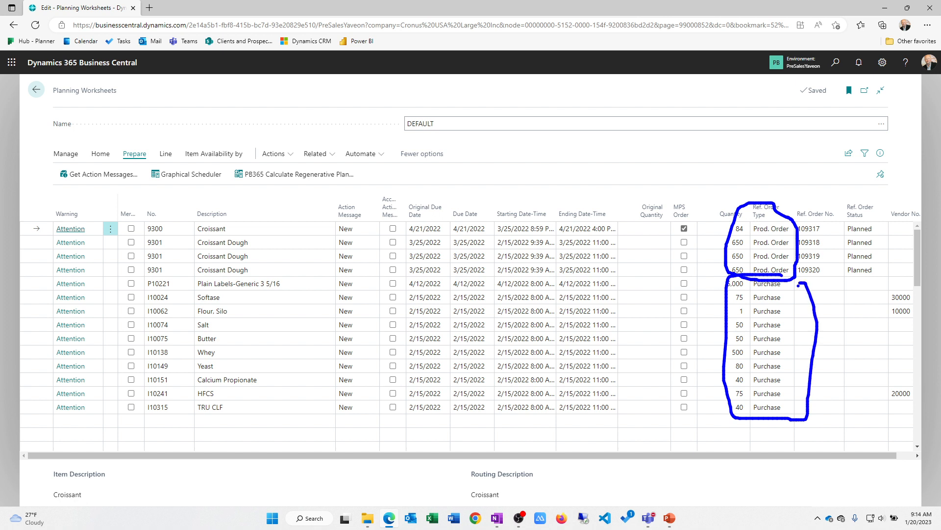
pyautogui.press('Escape')
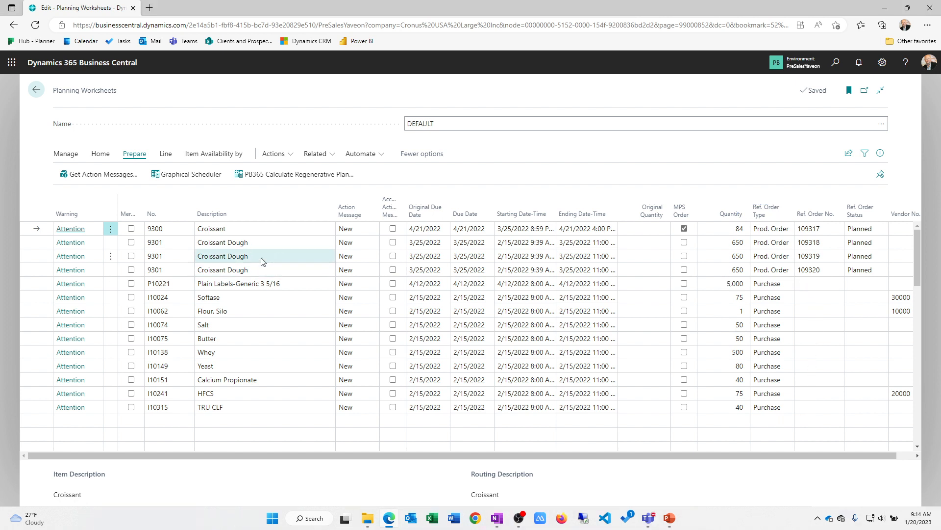
# Step: Check the item availability by event for the Croissant planning line and close the overview
pyautogui.click(210, 228)
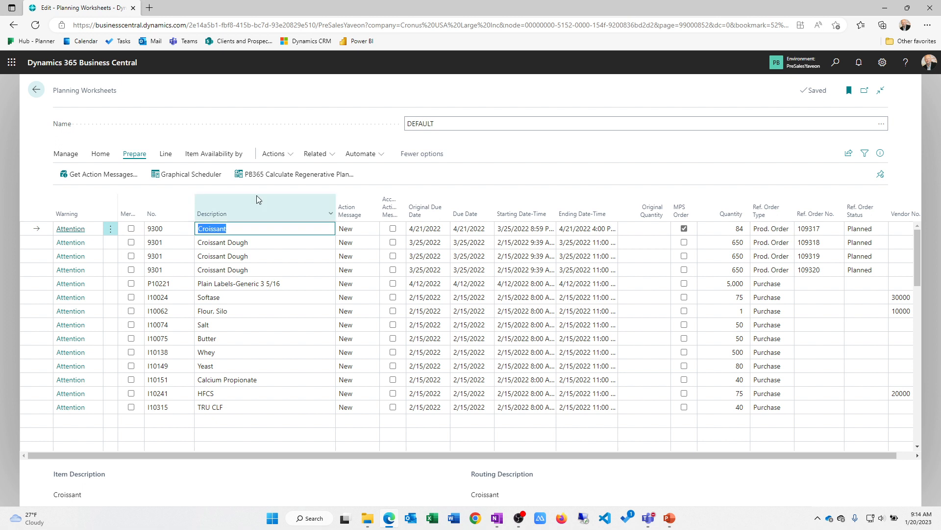
pyautogui.click(230, 156)
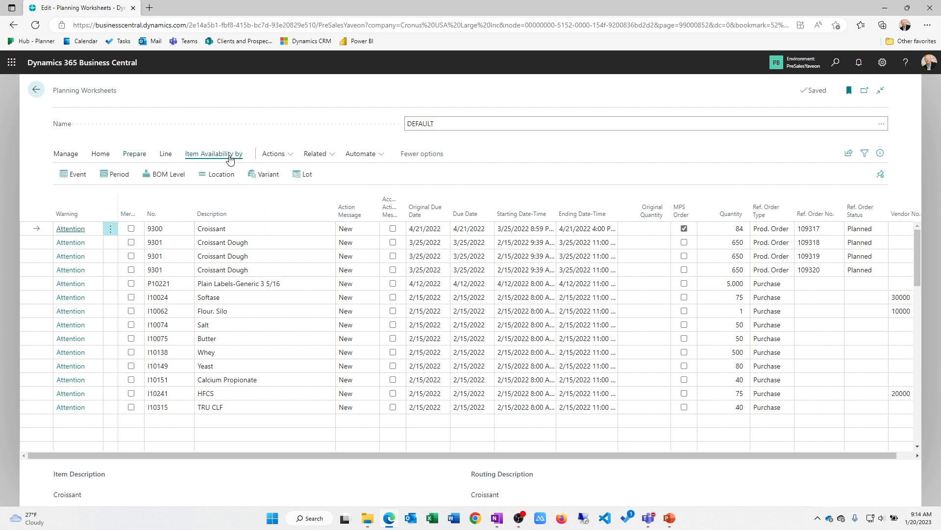
pyautogui.click(78, 176)
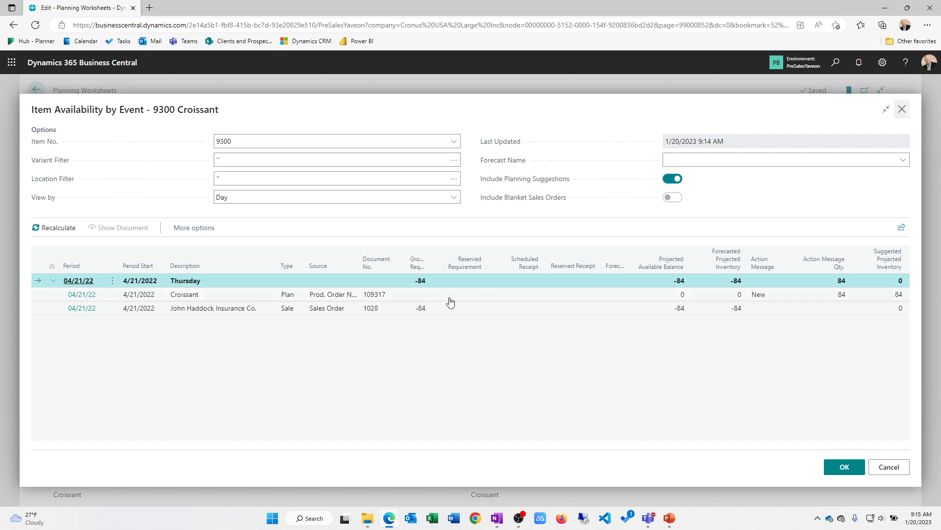
pyautogui.click(888, 476)
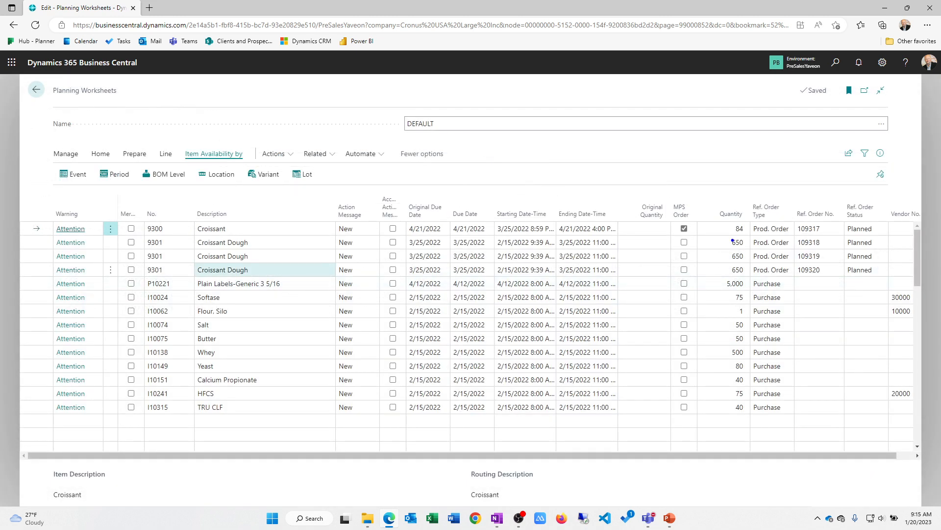
pyautogui.moveTo(740, 234)
pyautogui.mouseDown()
pyautogui.moveTo(717, 241)
pyautogui.moveTo(739, 278)
pyautogui.moveTo(755, 276)
pyautogui.moveTo(745, 234)
pyautogui.mouseUp()
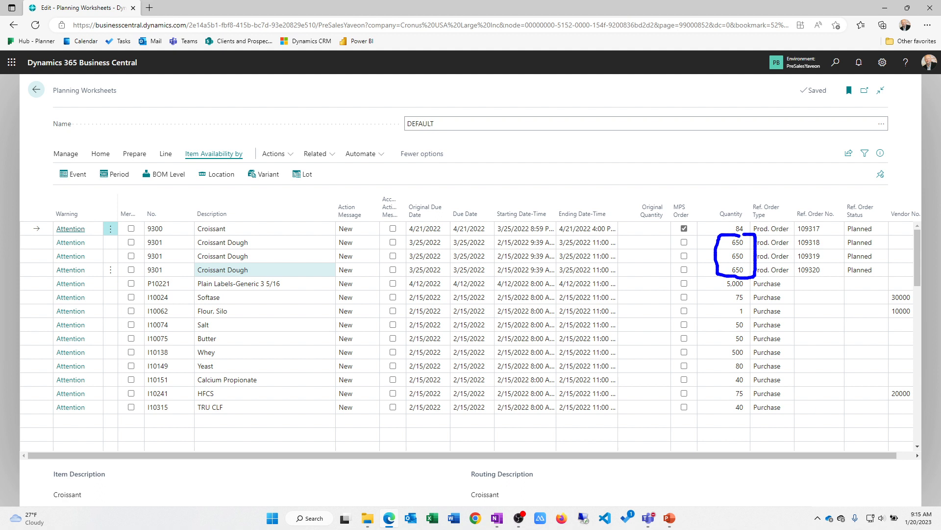
pyautogui.press('Escape')
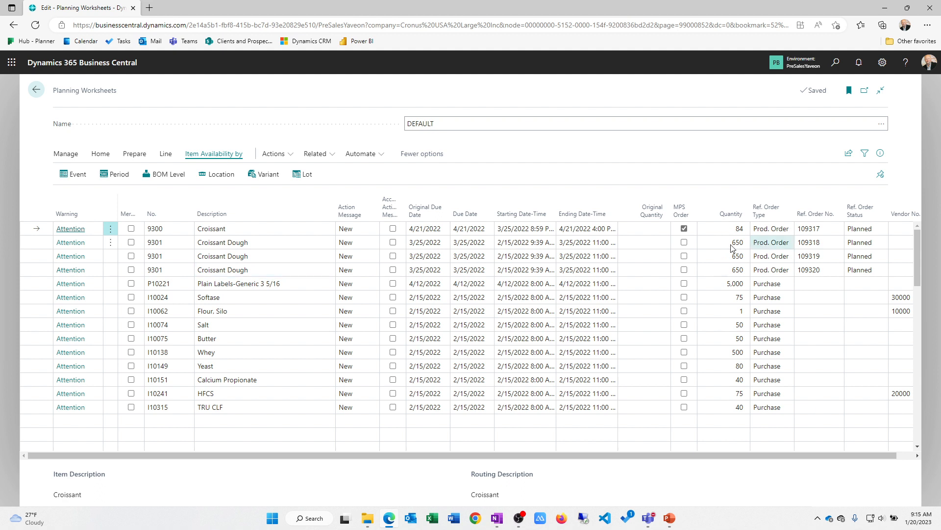
pyautogui.click(131, 229)
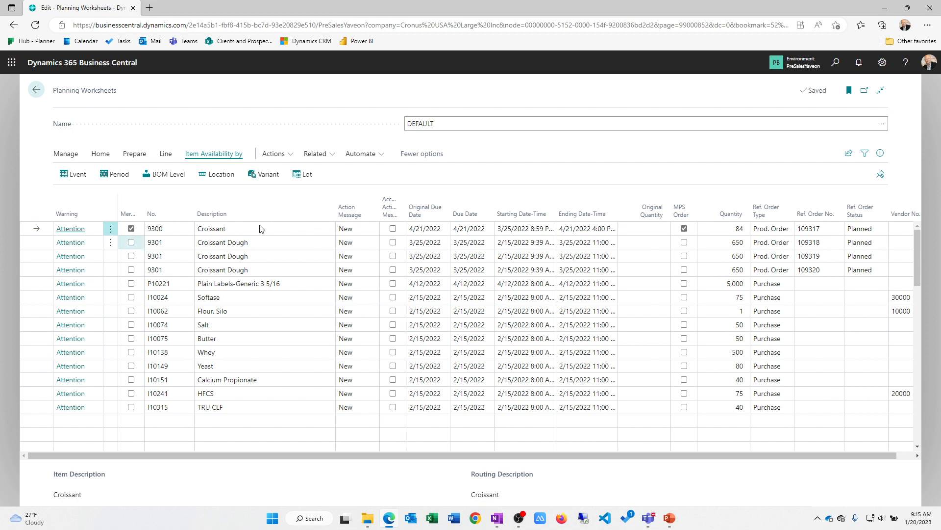
pyautogui.click(131, 242)
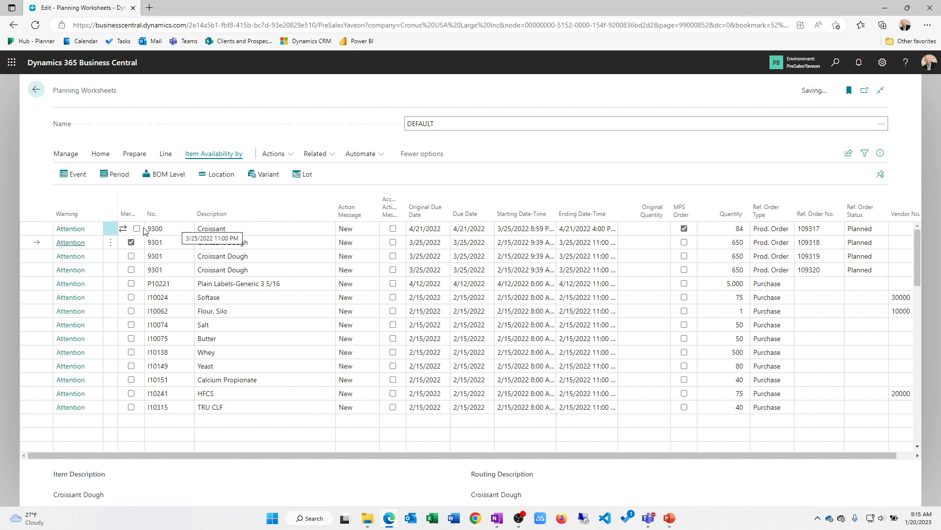
pyautogui.click(144, 231)
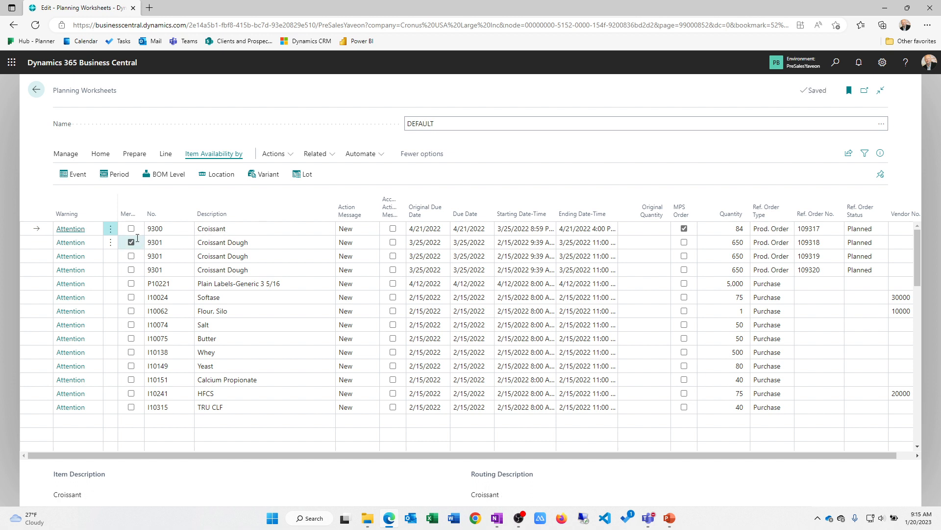
pyautogui.click(134, 241)
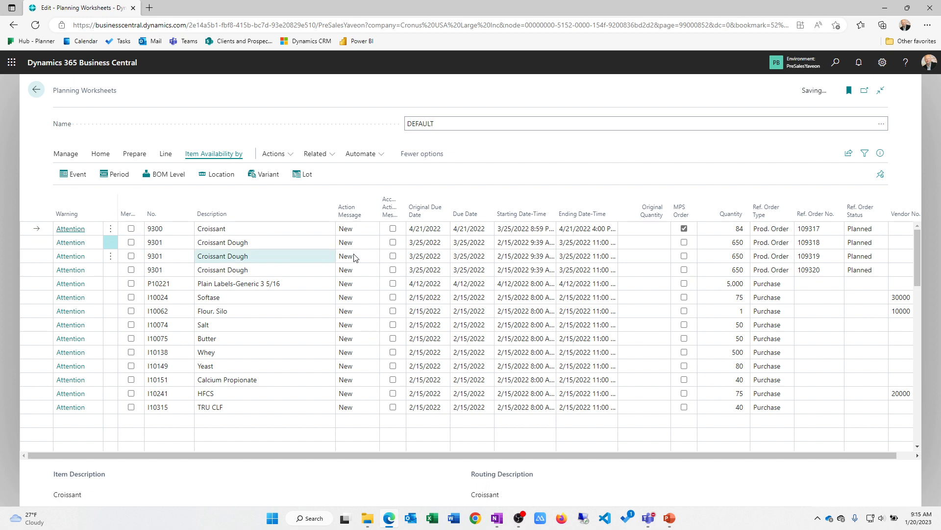
# Step: Accept the action messages for the Croissant line and all three Croissant Dough planning lines
pyautogui.click(393, 242)
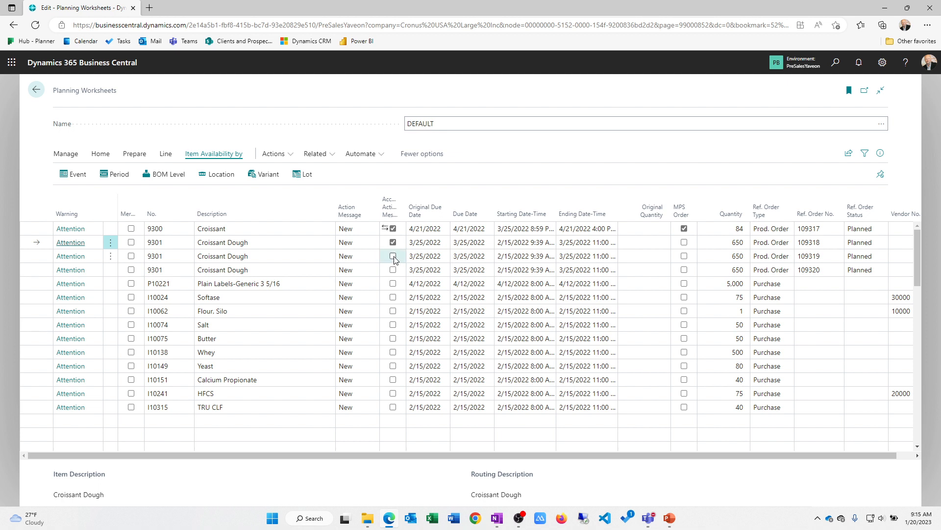
pyautogui.click(392, 256)
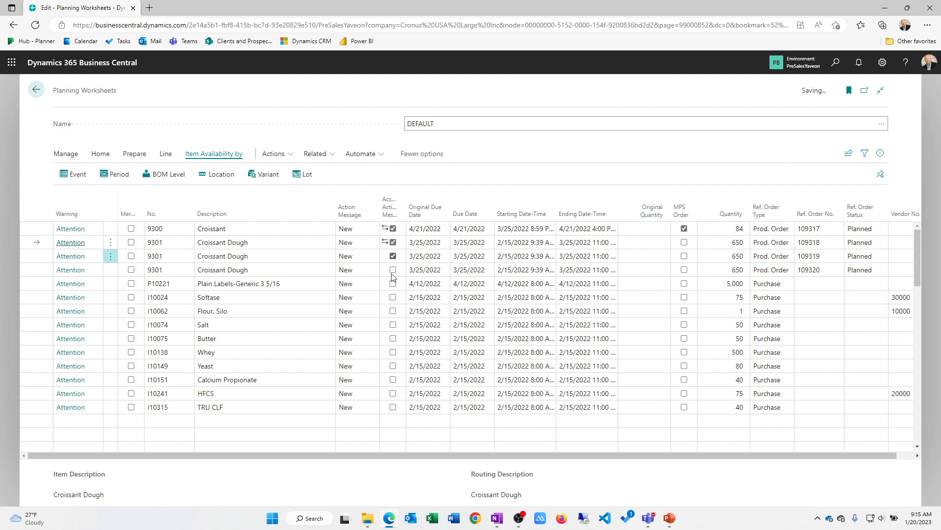
pyautogui.click(392, 270)
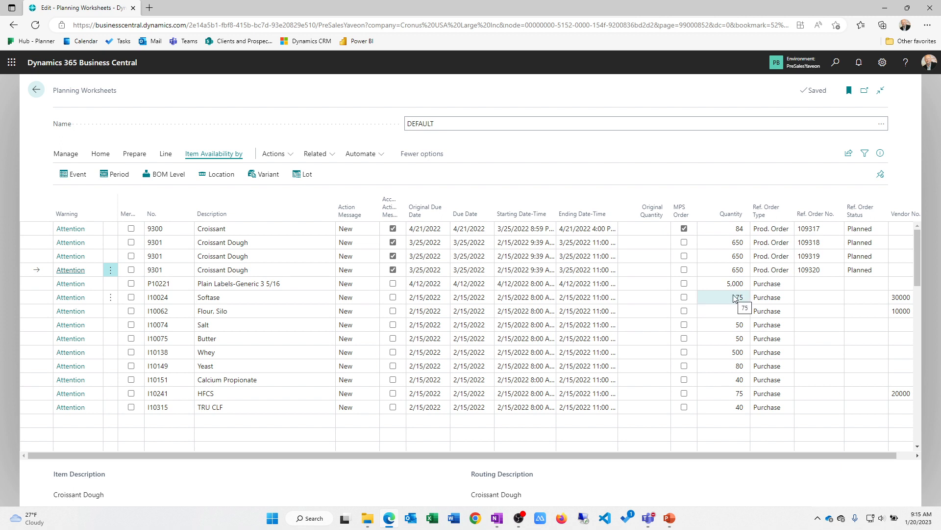
pyautogui.moveTo(717, 289); pyautogui.dragTo(753, 290)
pyautogui.press('Escape')
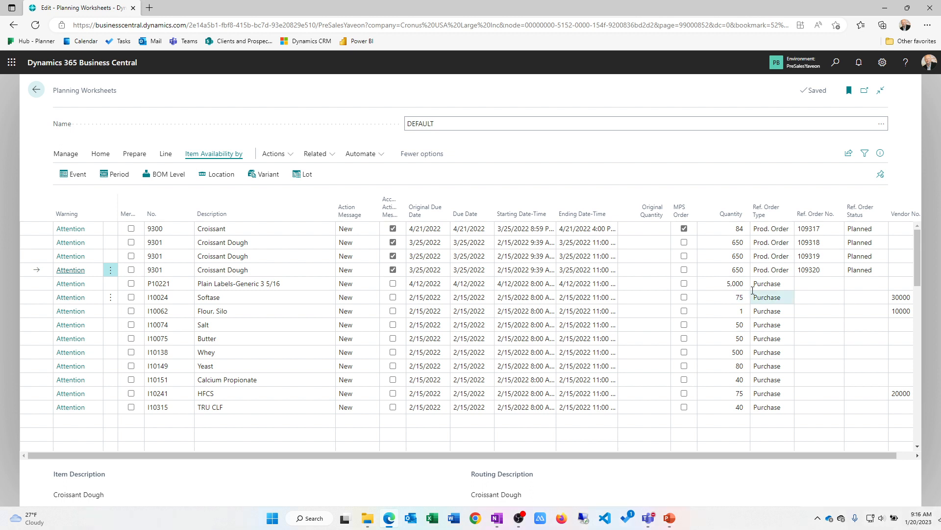
# Step: Carry out the accepted action messages, with Production Order set to Firm Planned and no order type chosen for purchases, assemblies or transfers
pyautogui.click(95, 155)
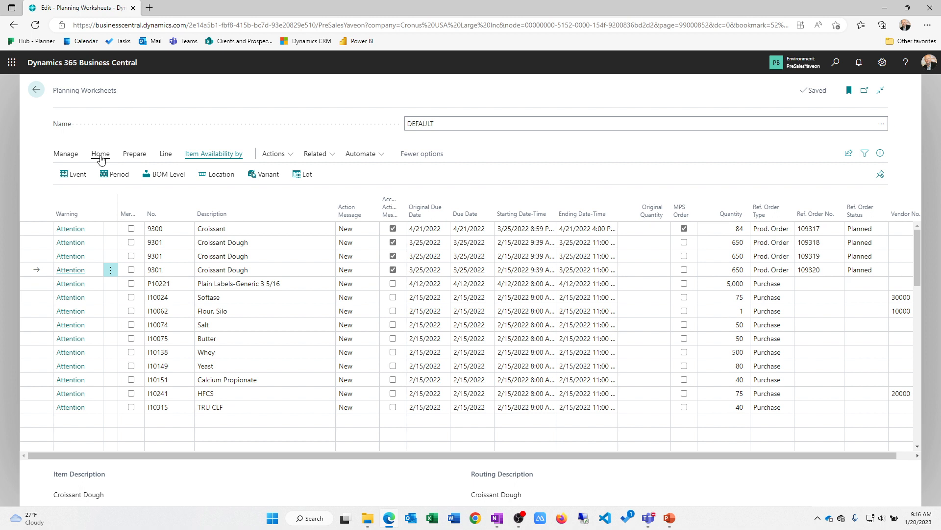
pyautogui.click(100, 159)
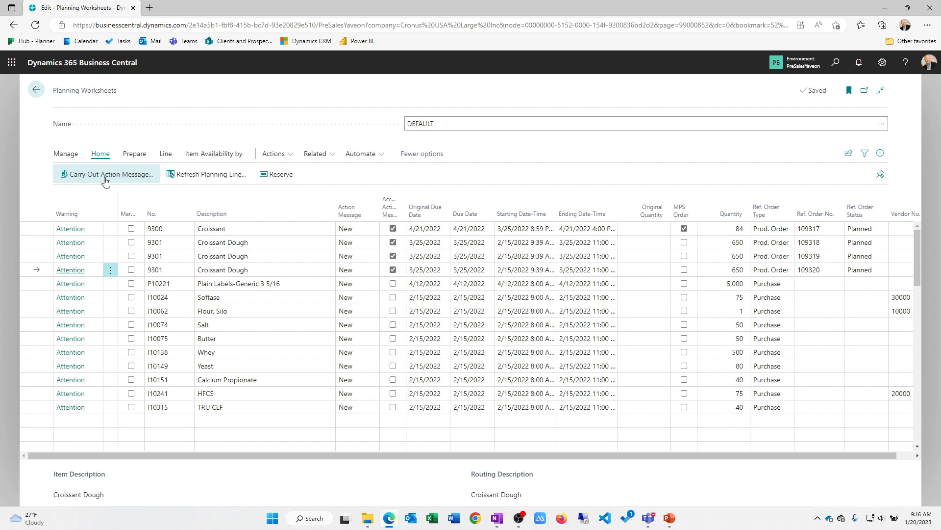
pyautogui.click(105, 180)
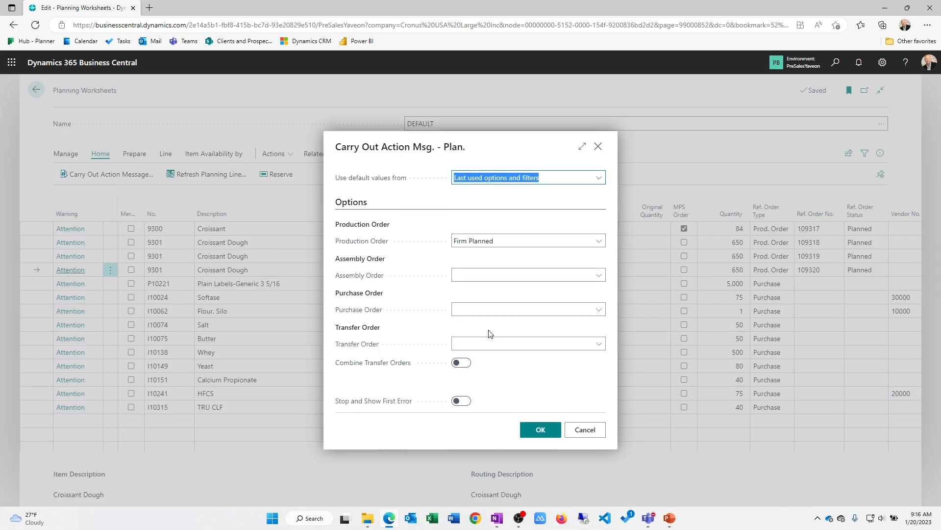
pyautogui.click(541, 430)
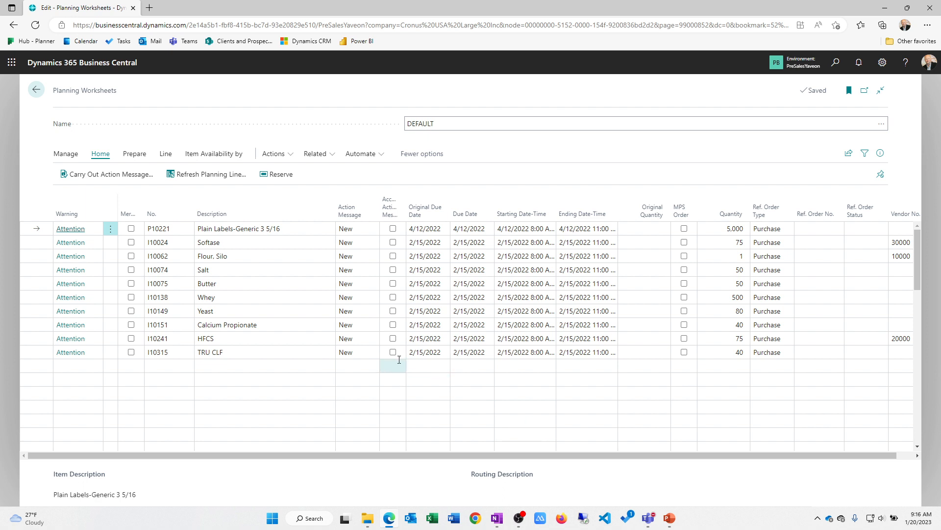
# Step: Leave the planning worksheet and open the NETRONIC Visual Production Scheduler with the Show All filter
pyautogui.click(37, 90)
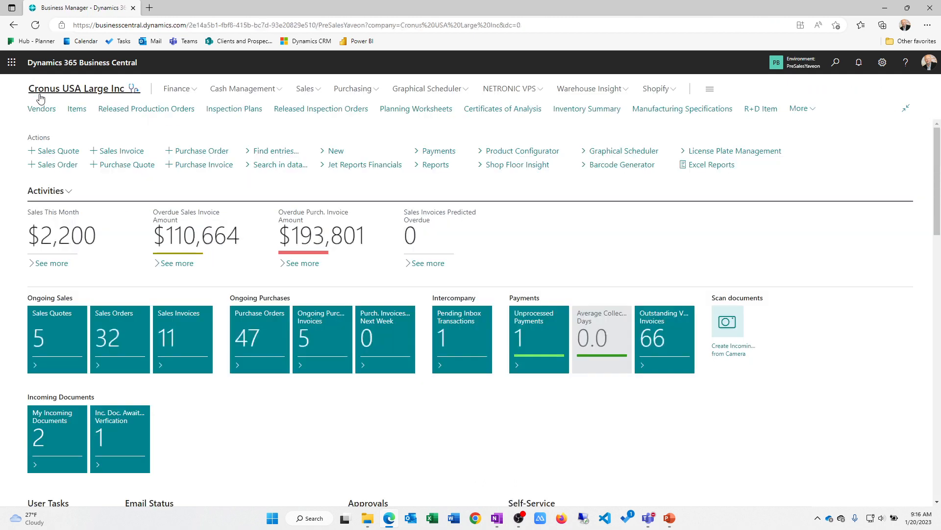
pyautogui.click(491, 91)
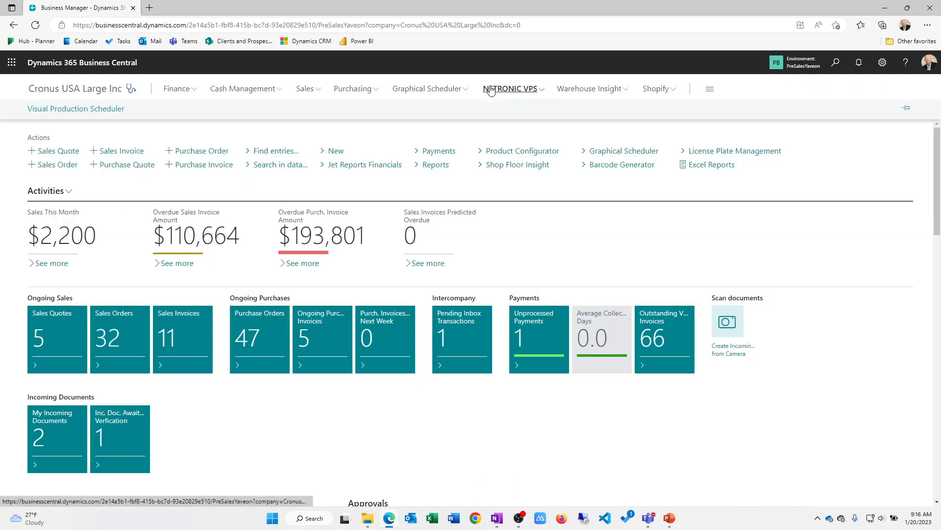
pyautogui.click(117, 109)
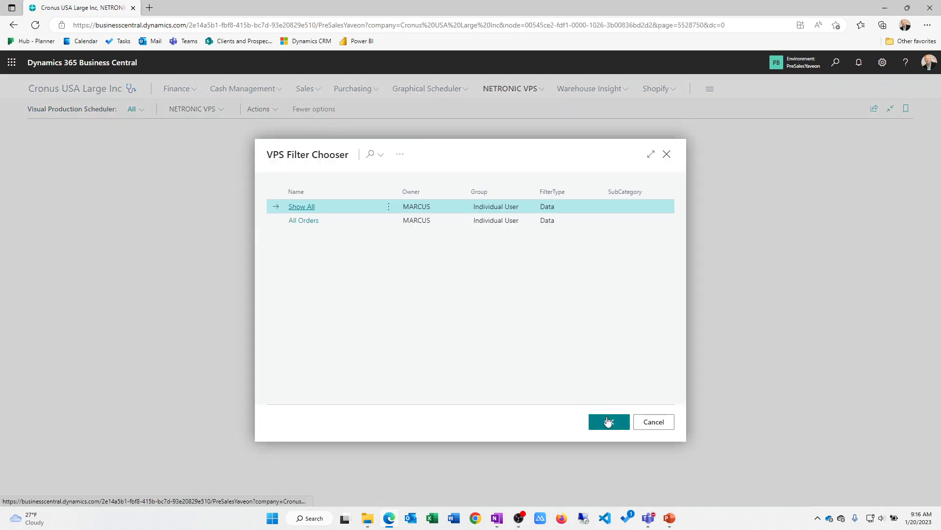
pyautogui.click(608, 421)
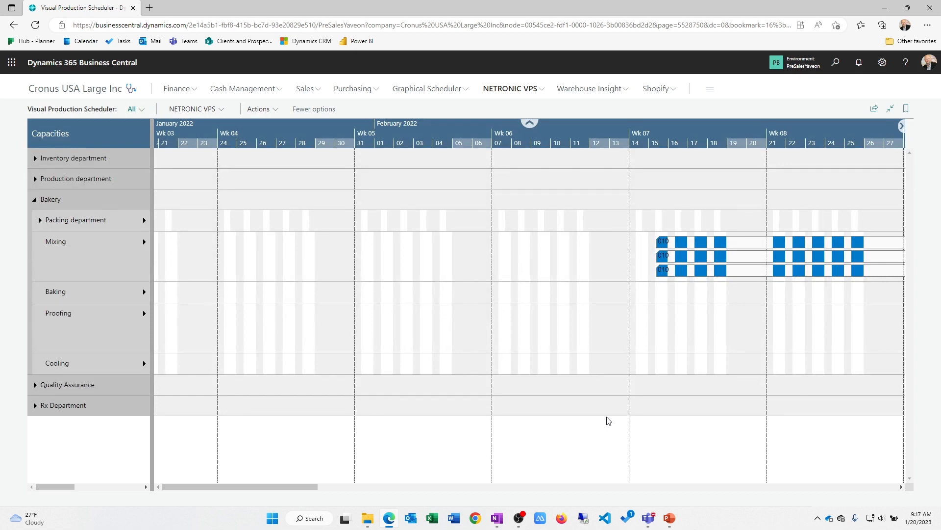
# Step: Examine the scheduled Bakery operations from mixing through cooling to packing, including the Croissant cooling operation's details and its links
pyautogui.moveTo(282, 487); pyautogui.dragTo(370, 500)
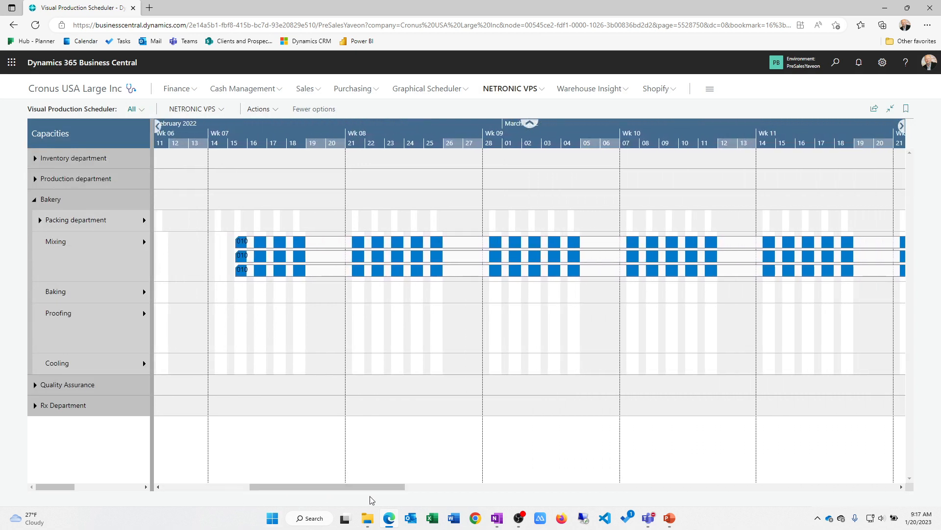
pyautogui.click(529, 125)
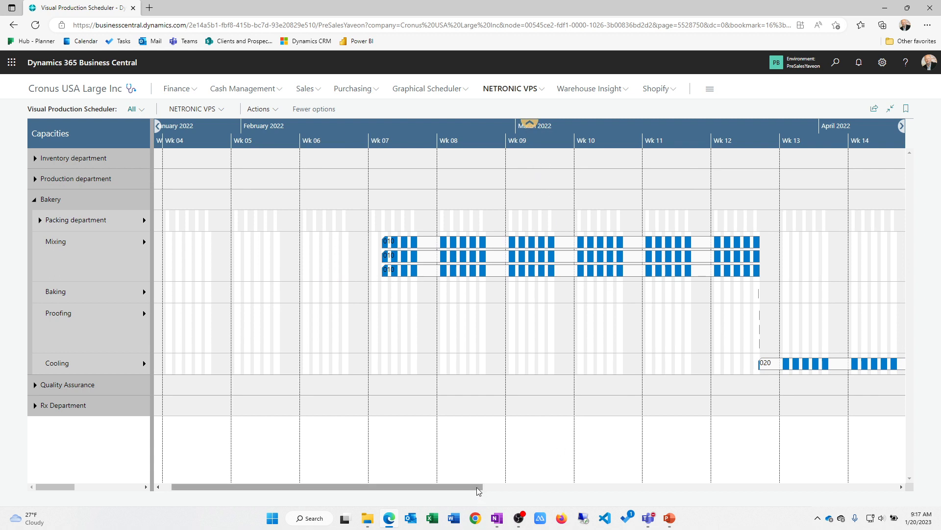
pyautogui.moveTo(478, 491); pyautogui.dragTo(544, 496)
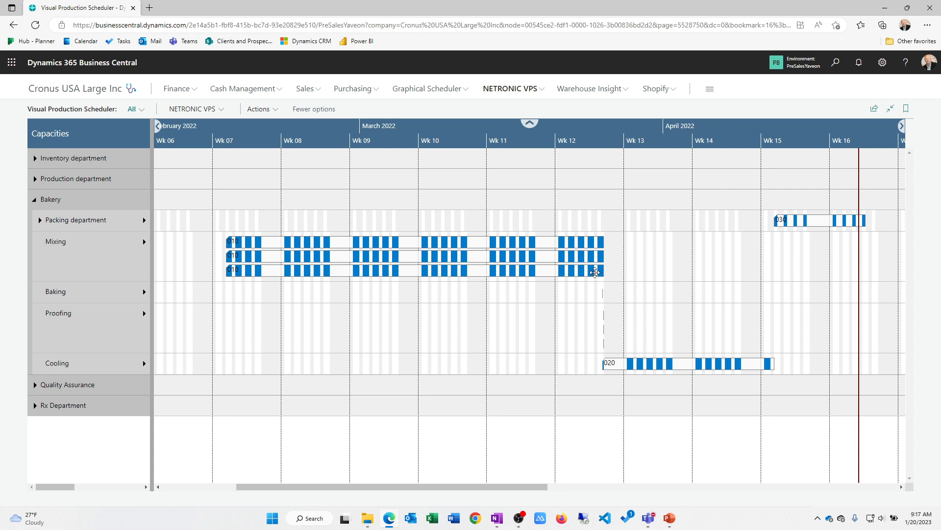
pyautogui.moveTo(593, 240)
pyautogui.click(658, 366)
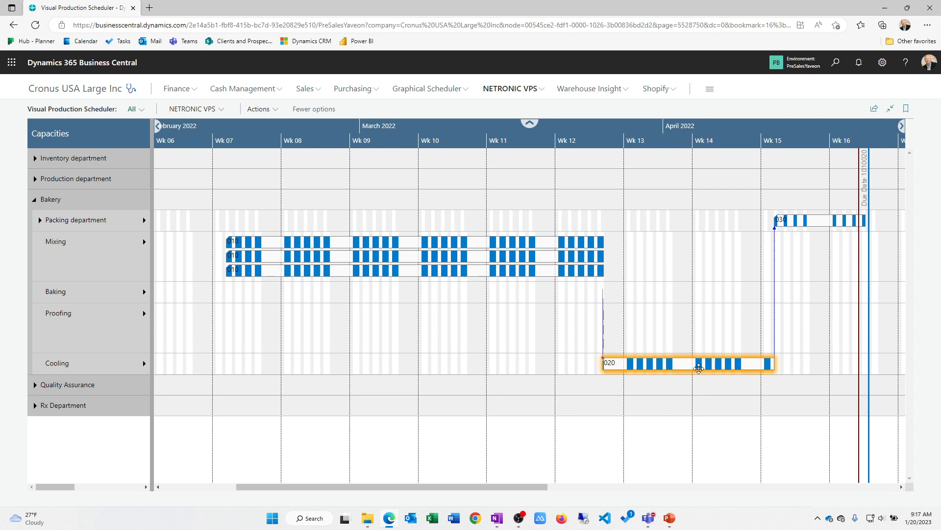
pyautogui.moveTo(698, 368)
pyautogui.scroll(-2, 534, 126)
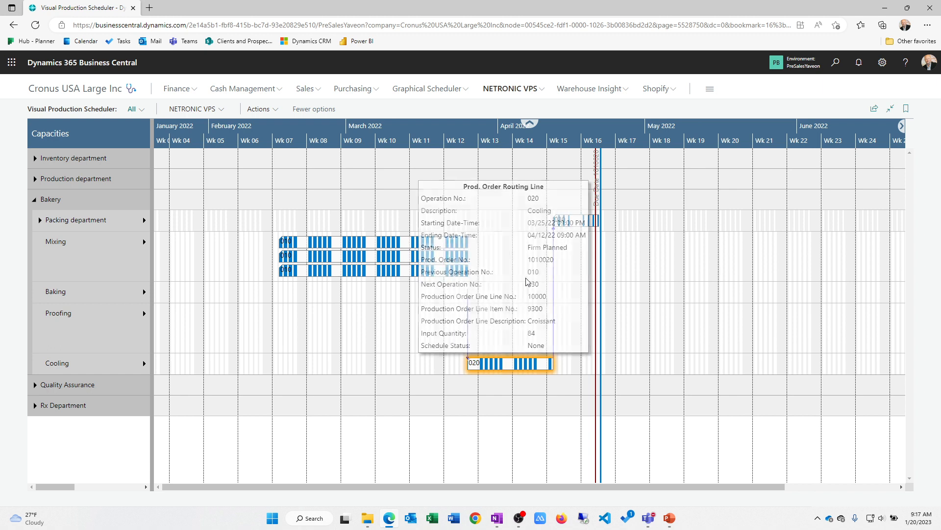
pyautogui.moveTo(590, 216)
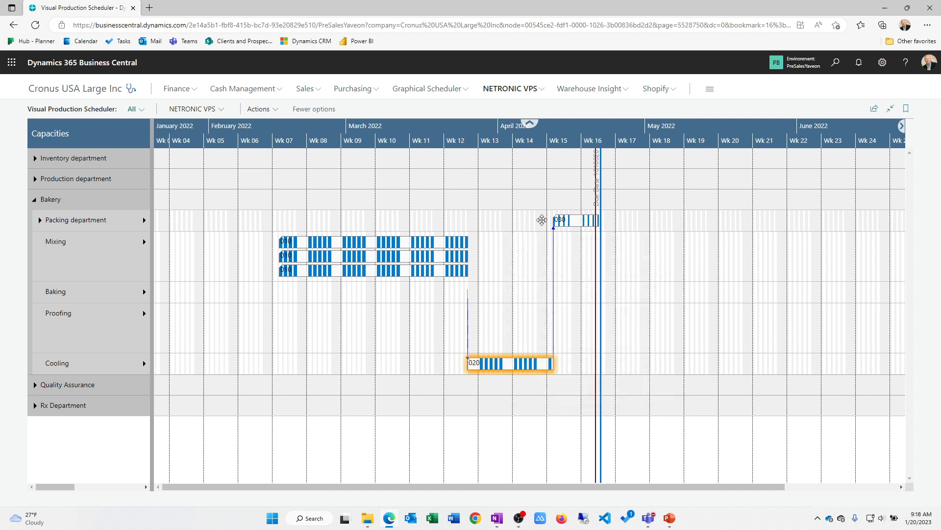
# Step: Try moving one Croissant Dough mixing operation to start where another mixing operation ends, and return to the home page without saving
pyautogui.moveTo(390, 267); pyautogui.dragTo(595, 256)
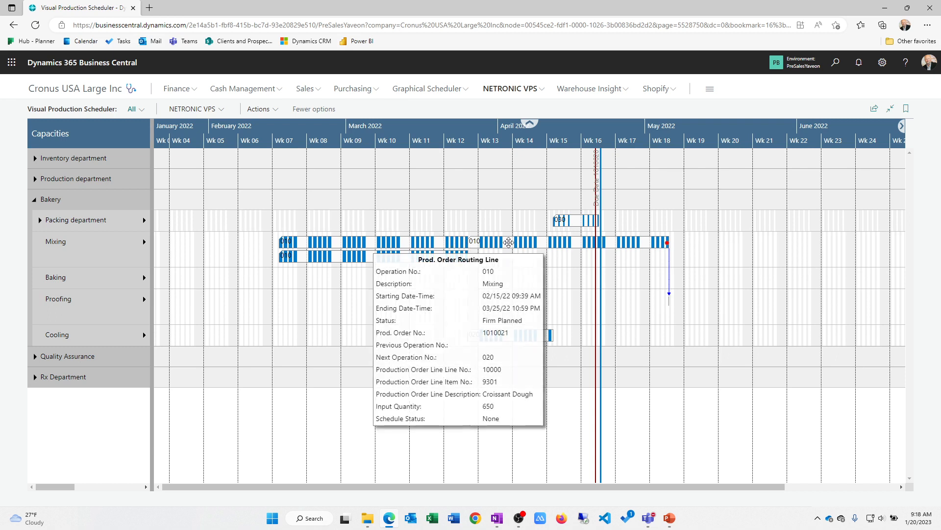
pyautogui.moveTo(508, 242)
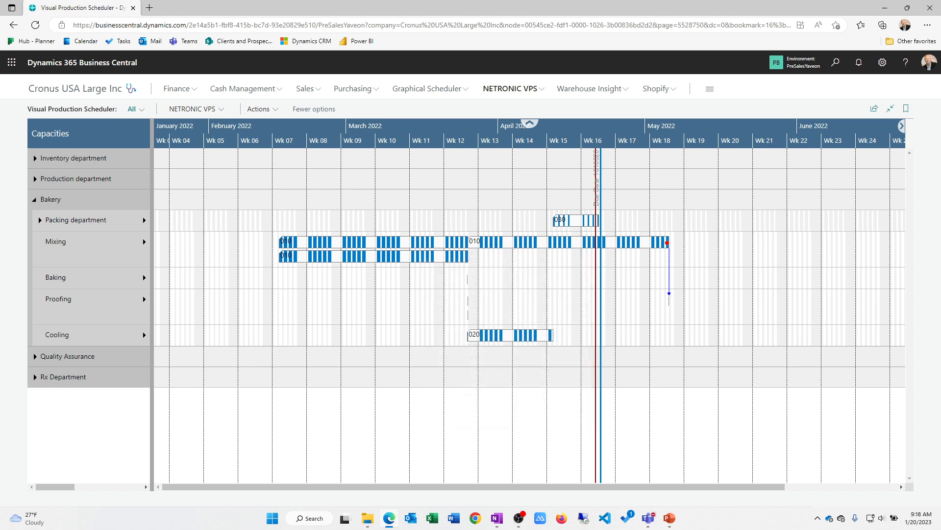
pyautogui.click(78, 93)
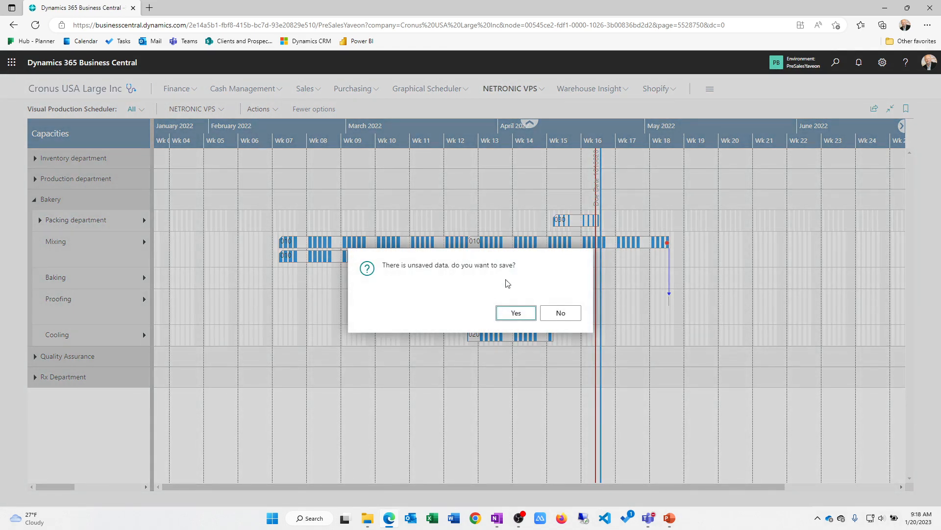
pyautogui.click(559, 313)
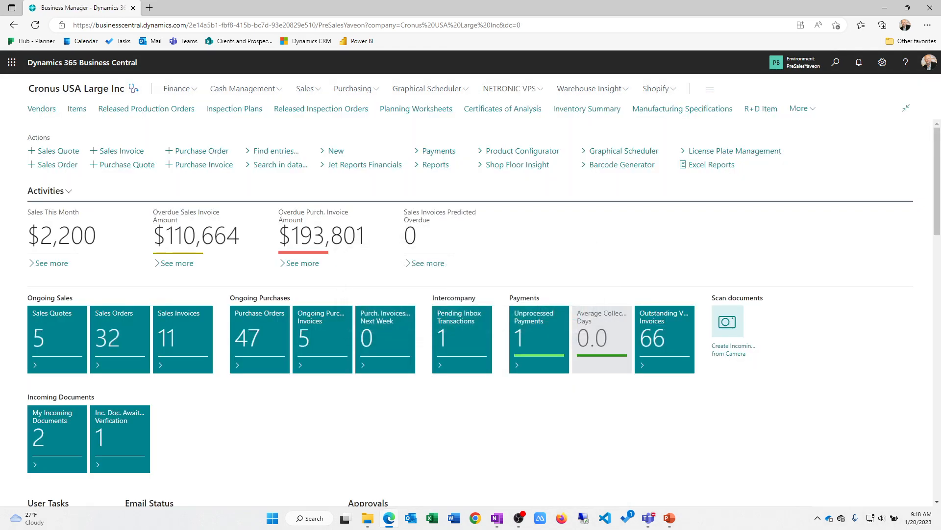